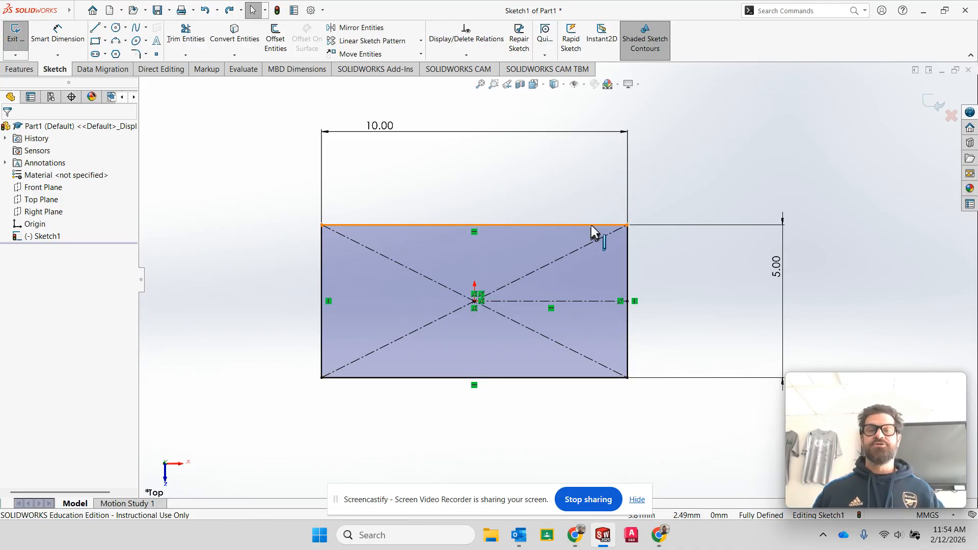
Sketch a corner rectangle about 2 mm tall upward from the large rectangle's upper-right corner, with its base on the top edge.
click(95, 41)
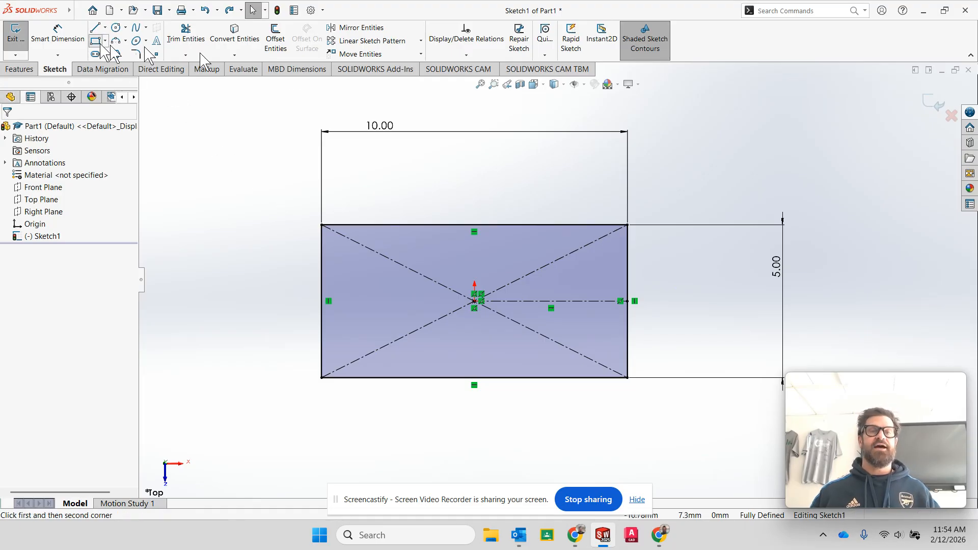
click(628, 225)
click(526, 163)
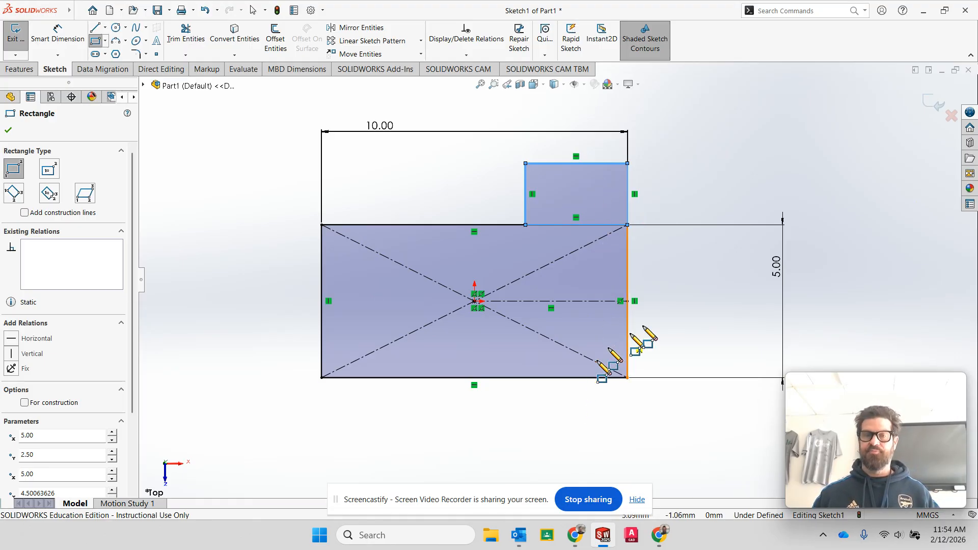
click(8, 131)
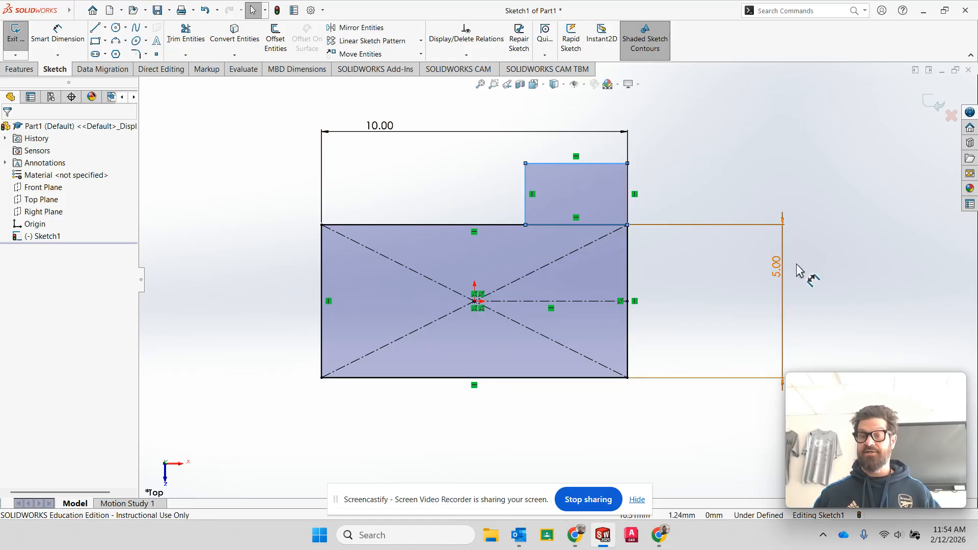
Mirror the small rectangle's four lines about the horizontal construction centerline, keeping the original as a copy.
click(581, 192)
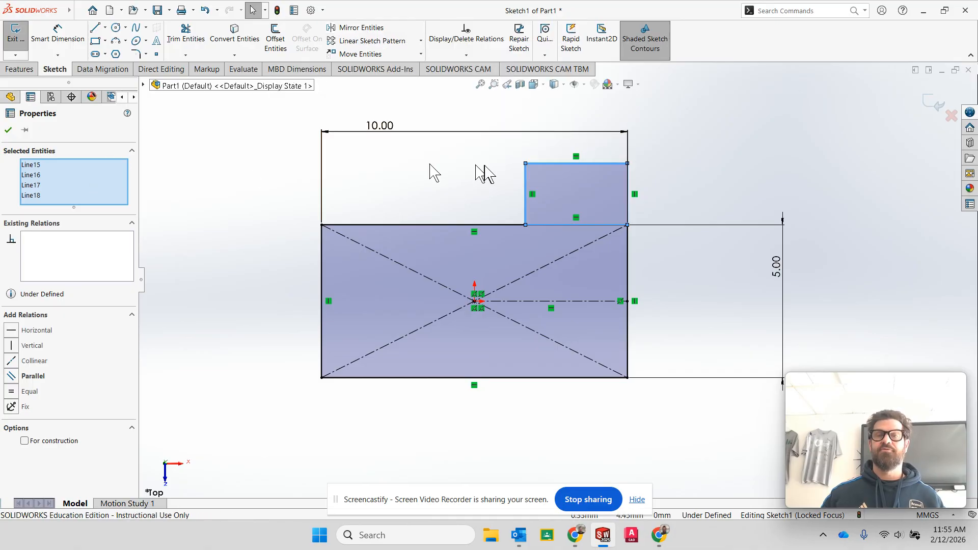
click(382, 28)
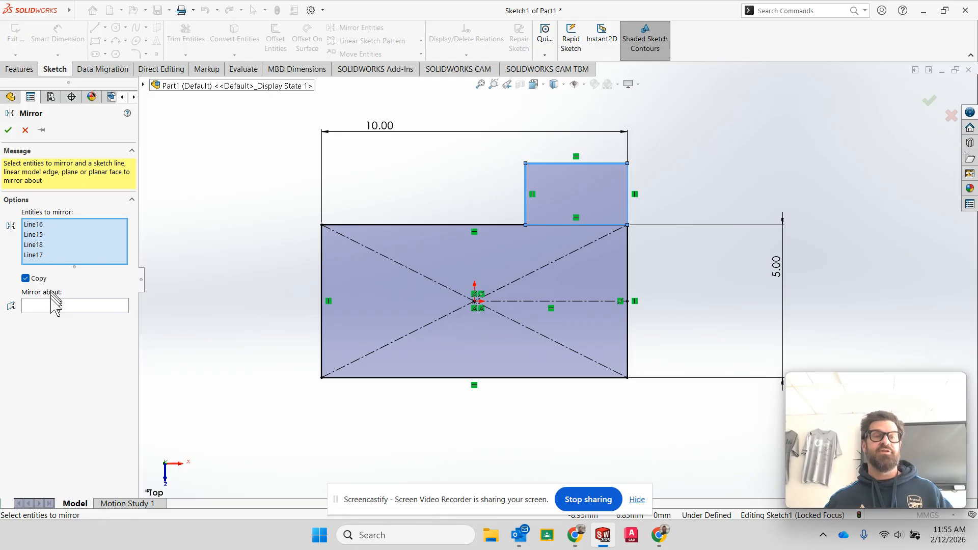
click(50, 310)
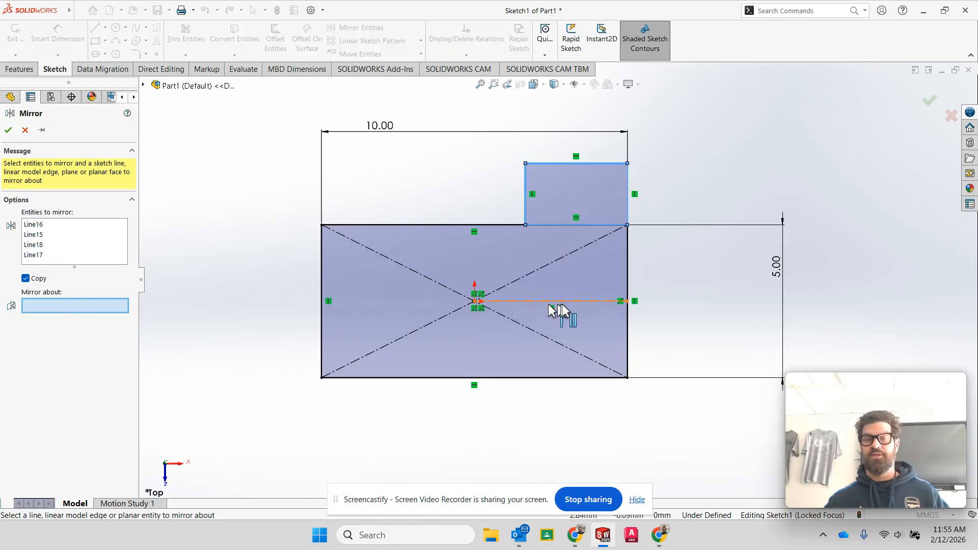
click(579, 301)
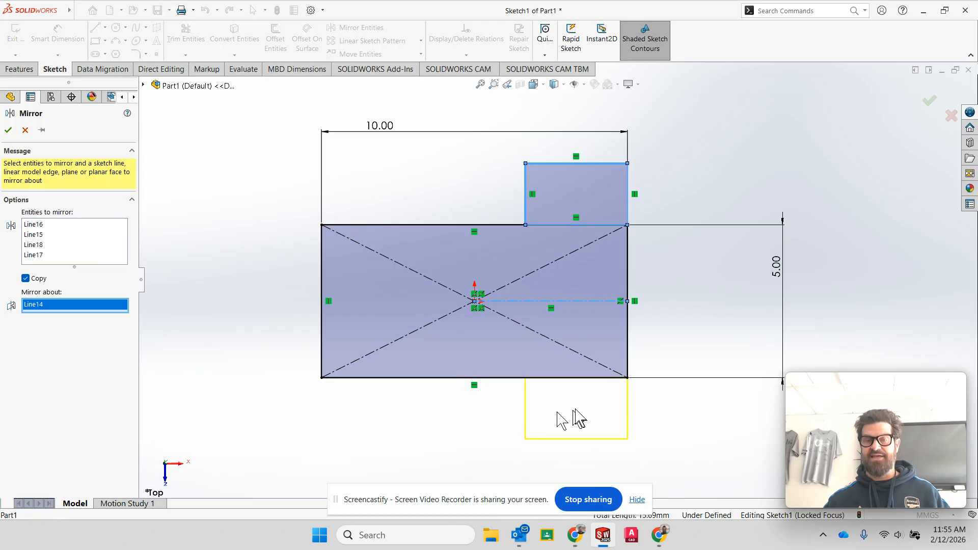
click(9, 131)
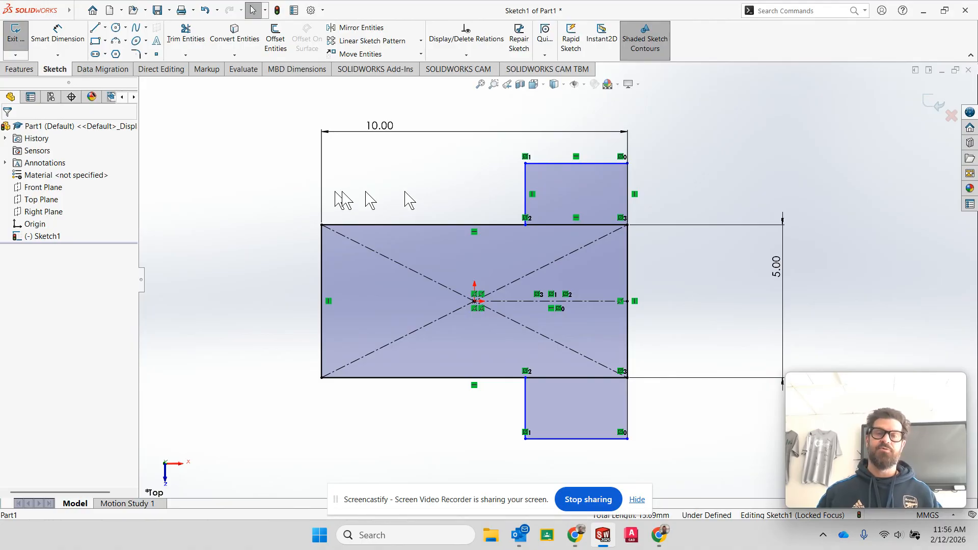
Mirror the small upper-right rectangle's four lines about the Right Plane to the opposite end of the top edge.
click(589, 192)
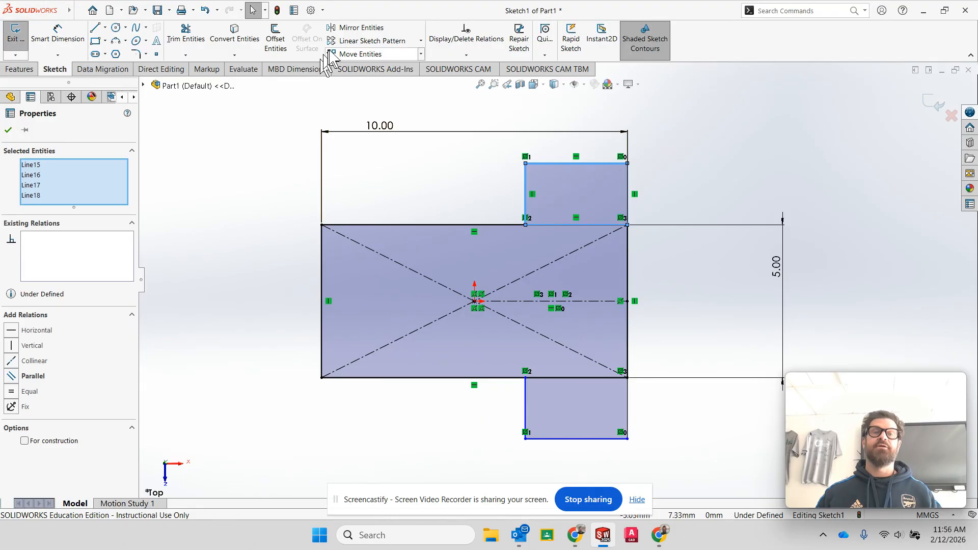
click(358, 28)
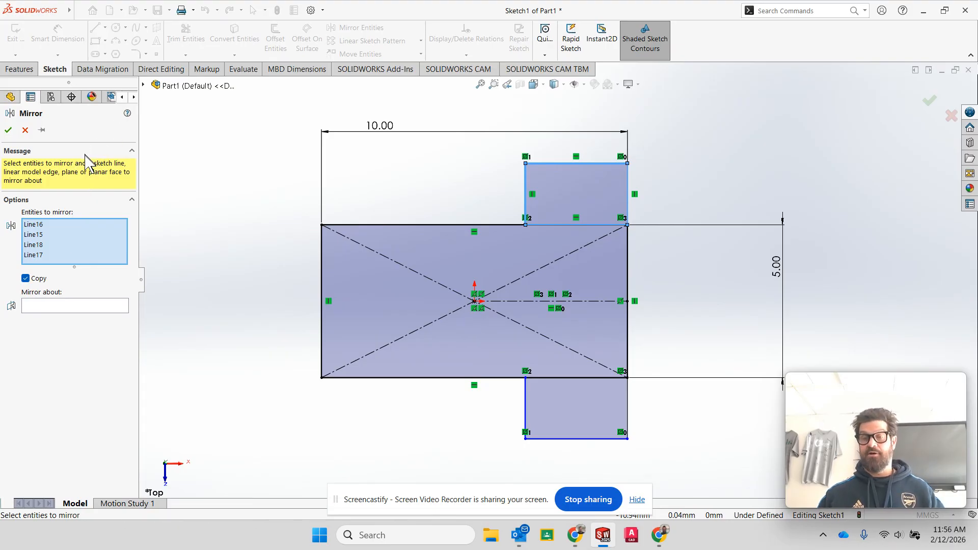
click(144, 86)
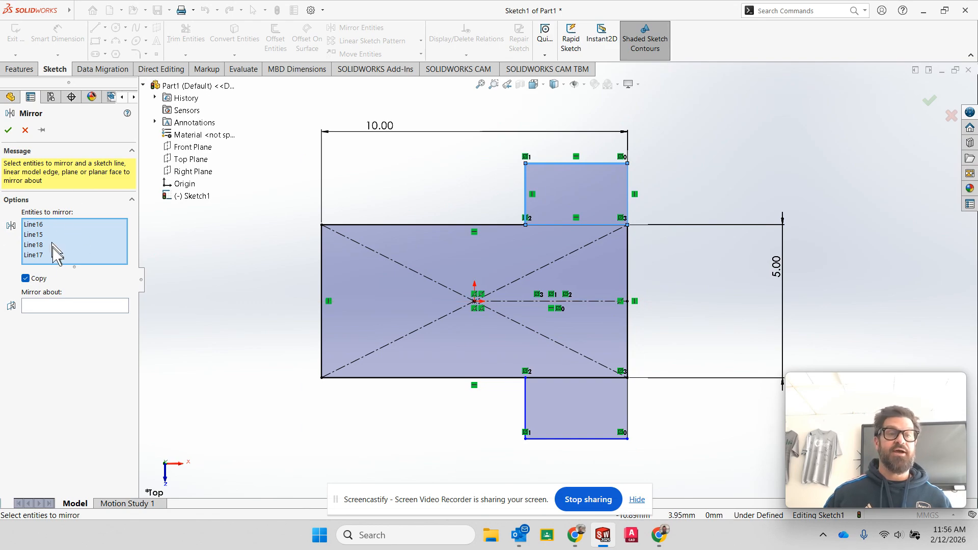
click(45, 308)
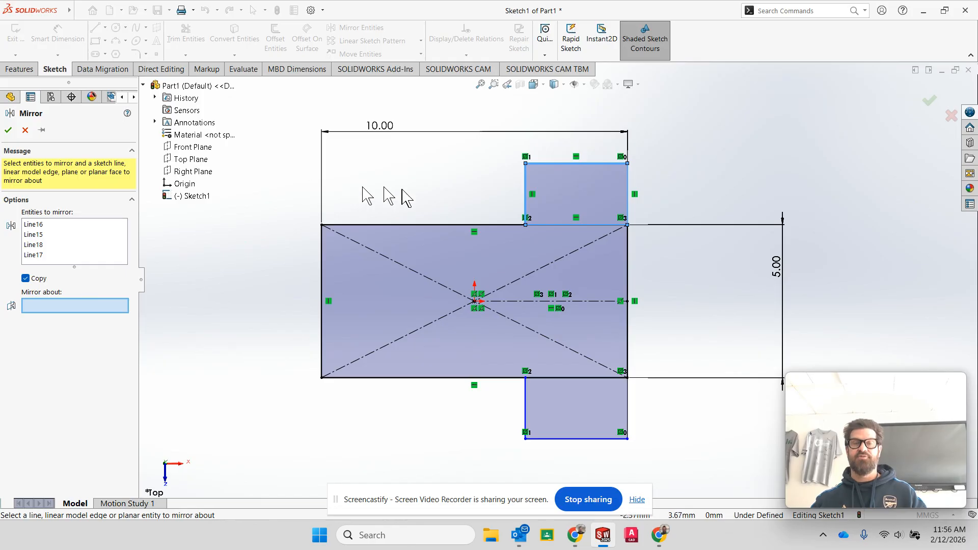
click(184, 174)
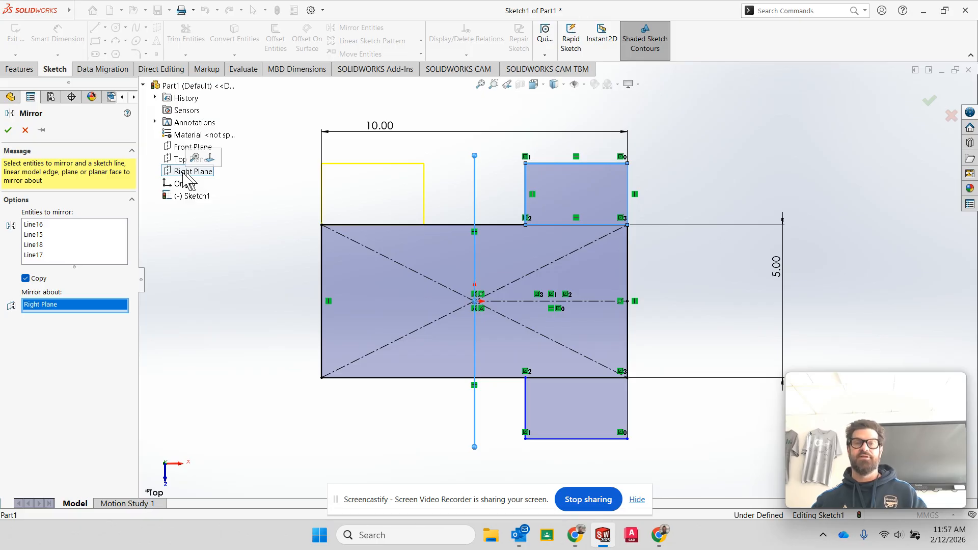
click(8, 130)
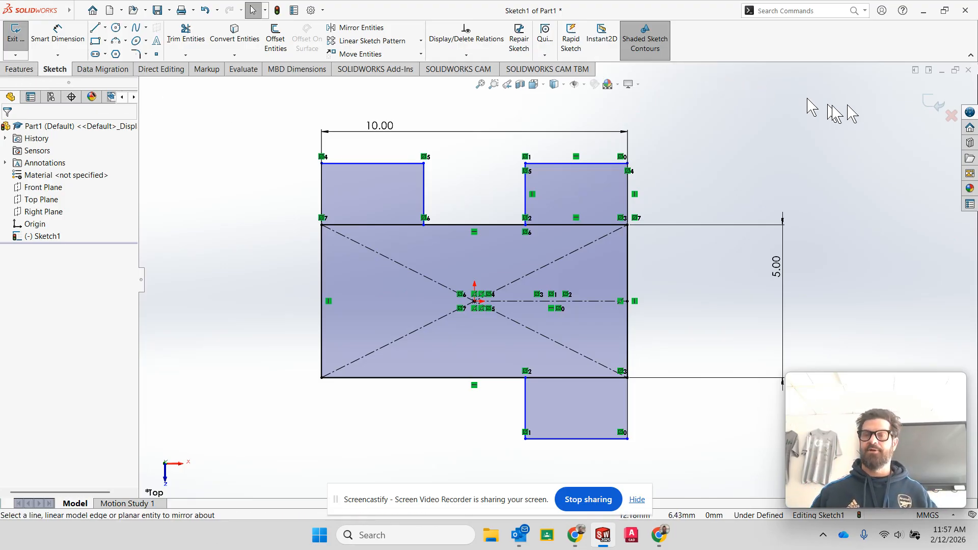
Exit the sketch and extrude all four Sketch1 regions, the large rectangle and the three small ones, to a blind depth of 1 mm.
click(929, 104)
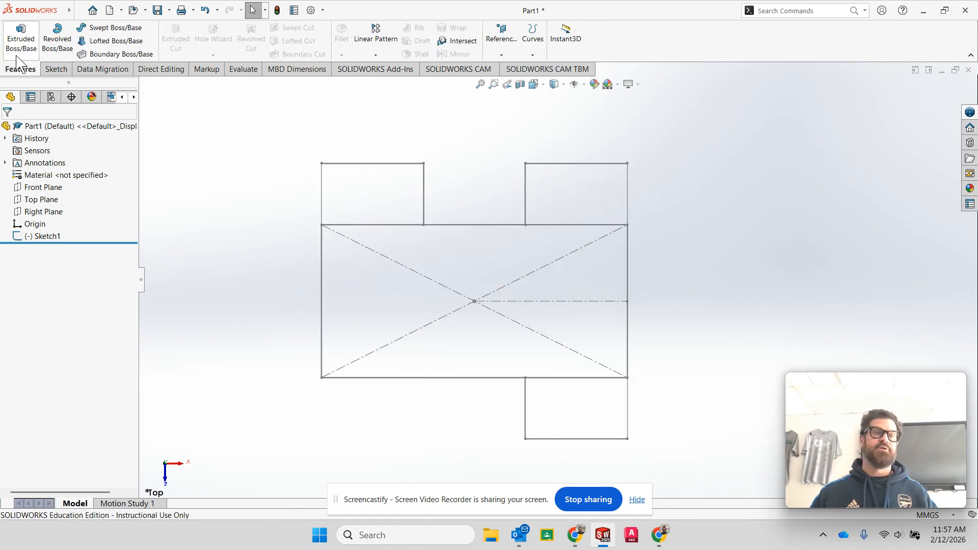
click(23, 40)
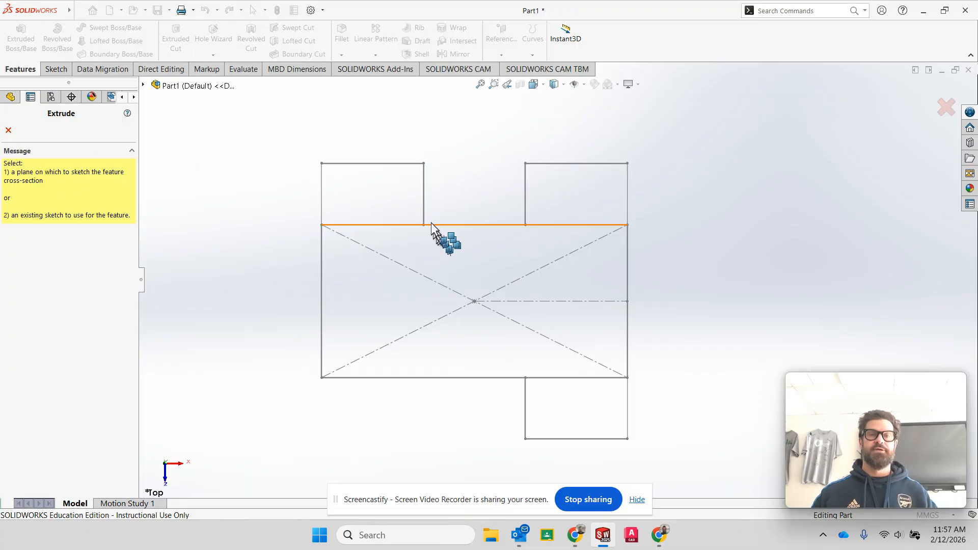
click(143, 85)
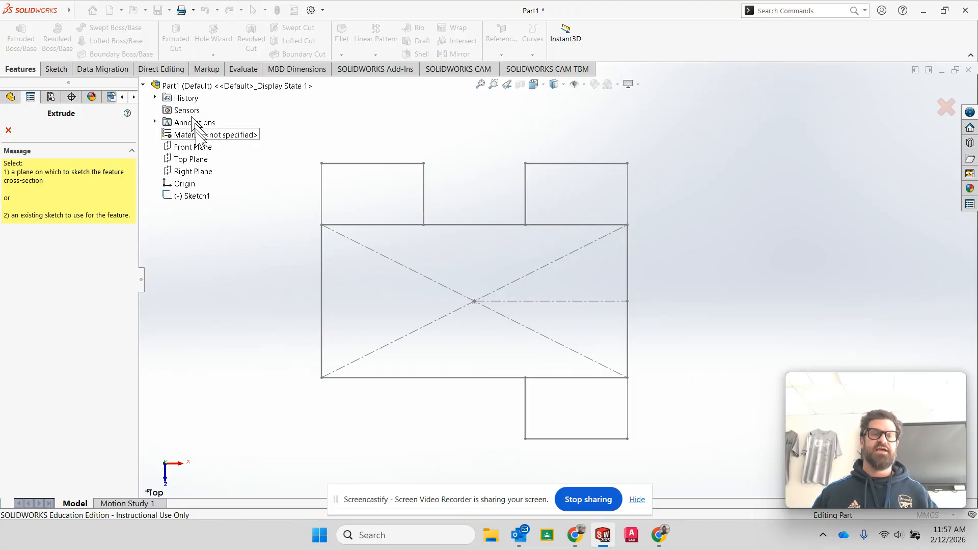
click(192, 195)
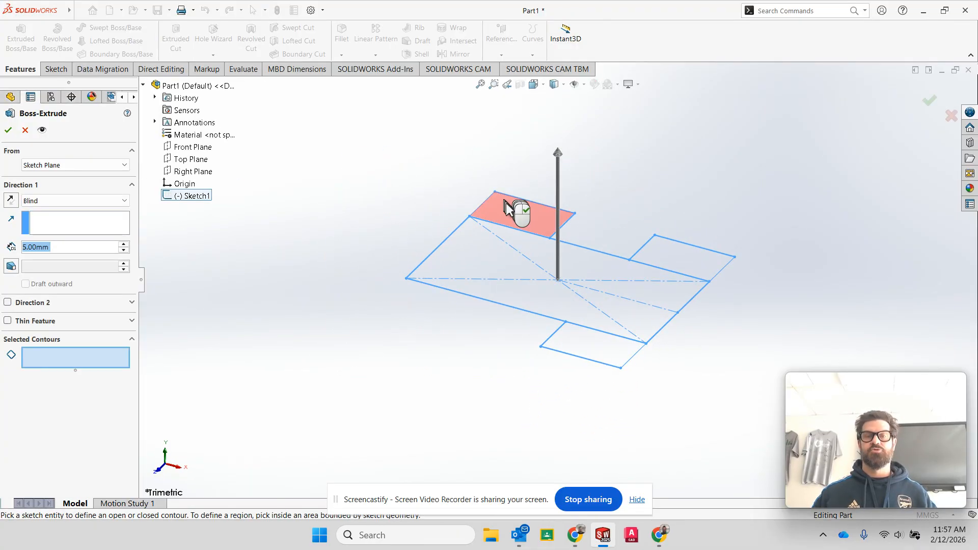
click(523, 216)
click(674, 246)
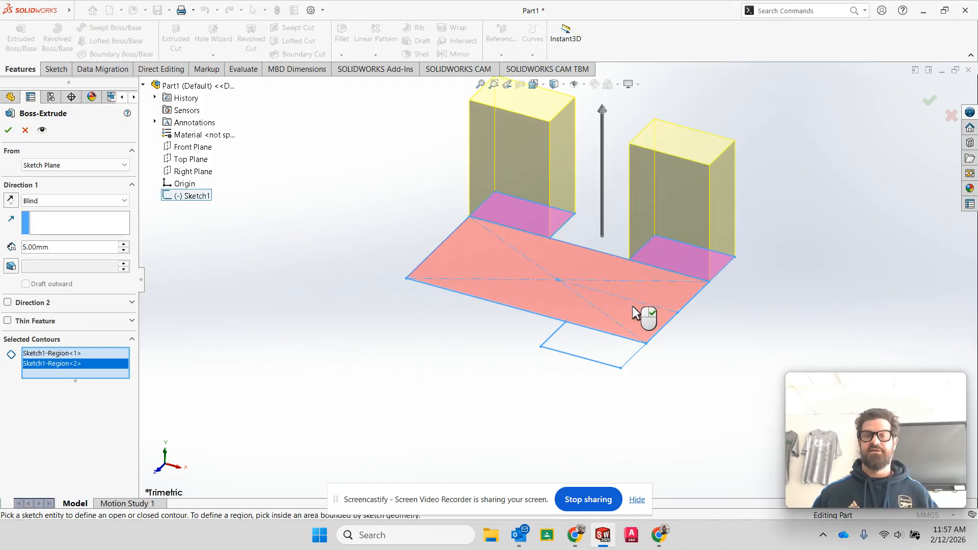
click(640, 296)
click(605, 360)
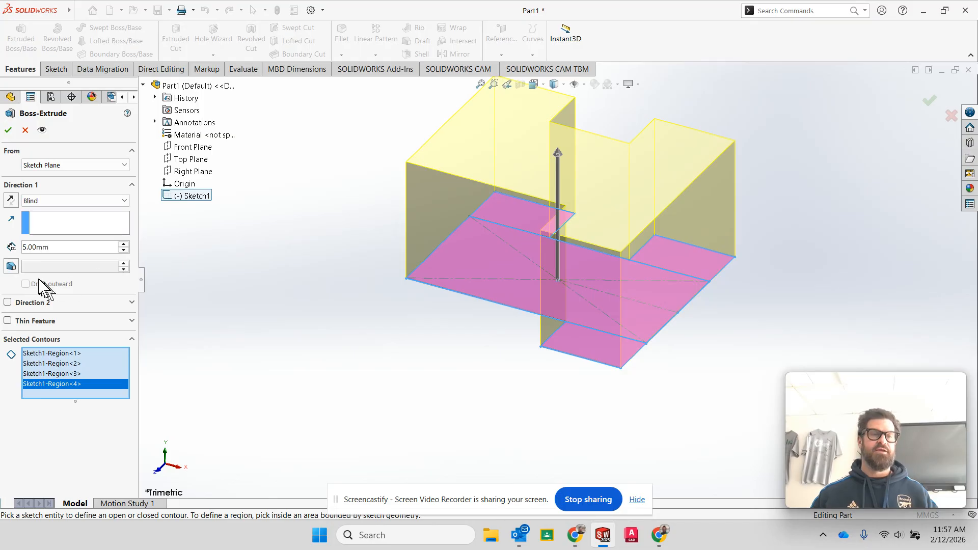
click(51, 248)
text(1)
key(Return)
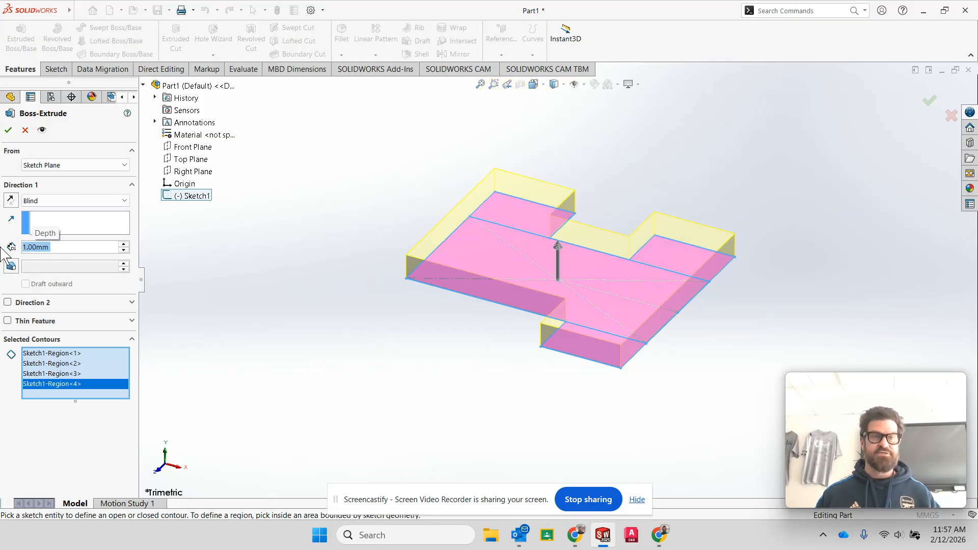
click(7, 130)
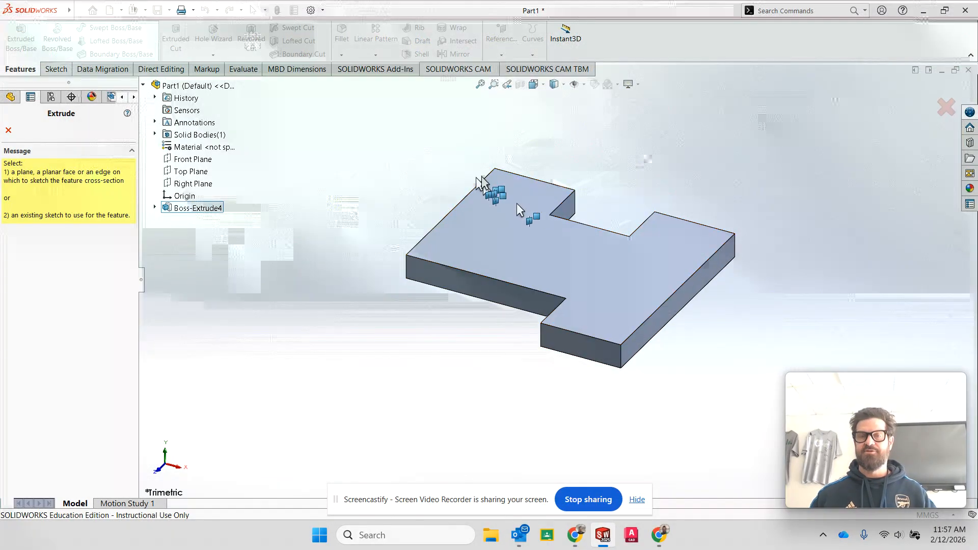
Reuse Sketch1 to extrude only the upper-left small rectangle region to a blind depth of 5 mm, merged with the base.
click(154, 208)
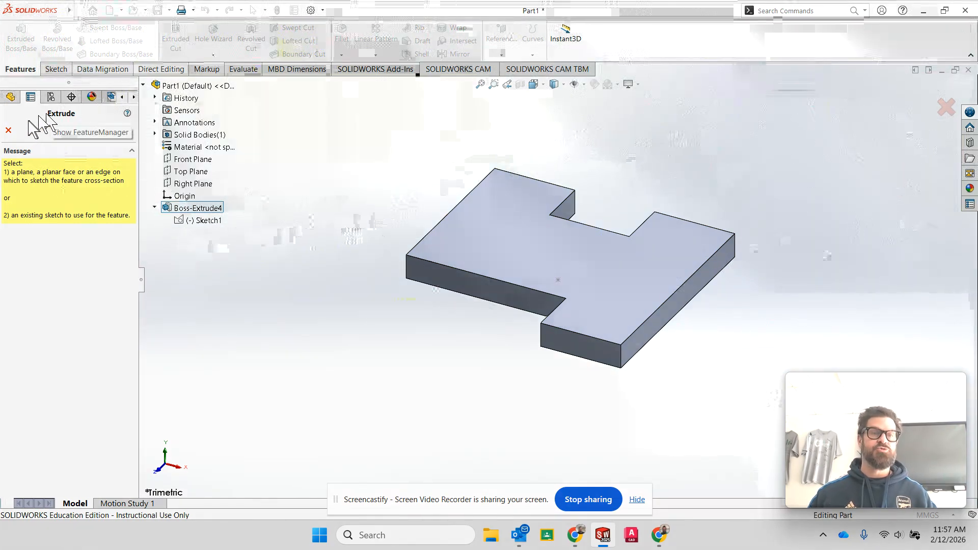
click(8, 130)
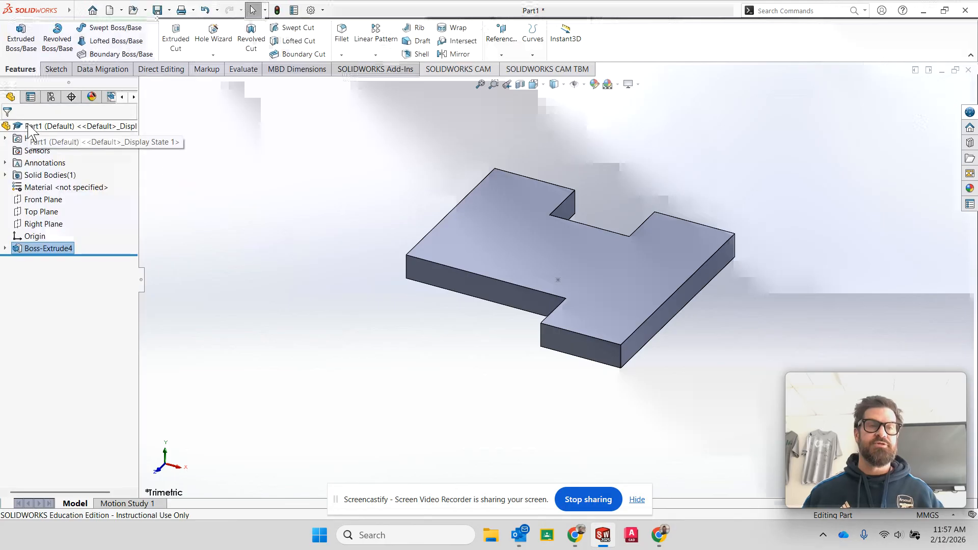
click(21, 41)
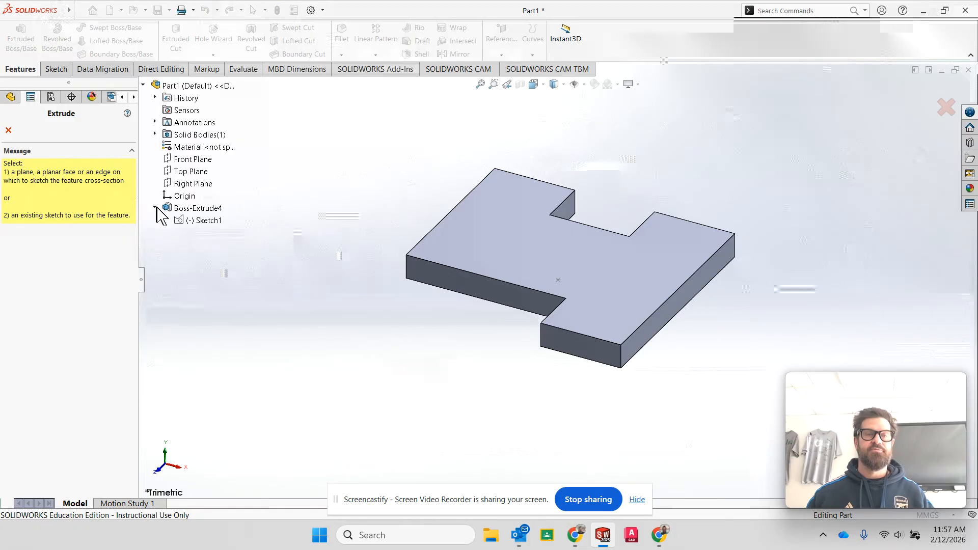
click(190, 221)
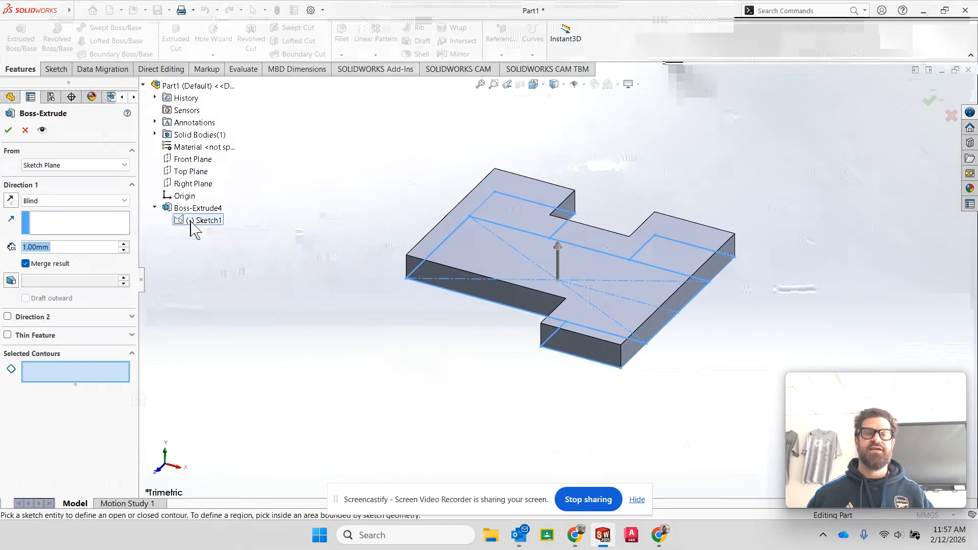
click(518, 222)
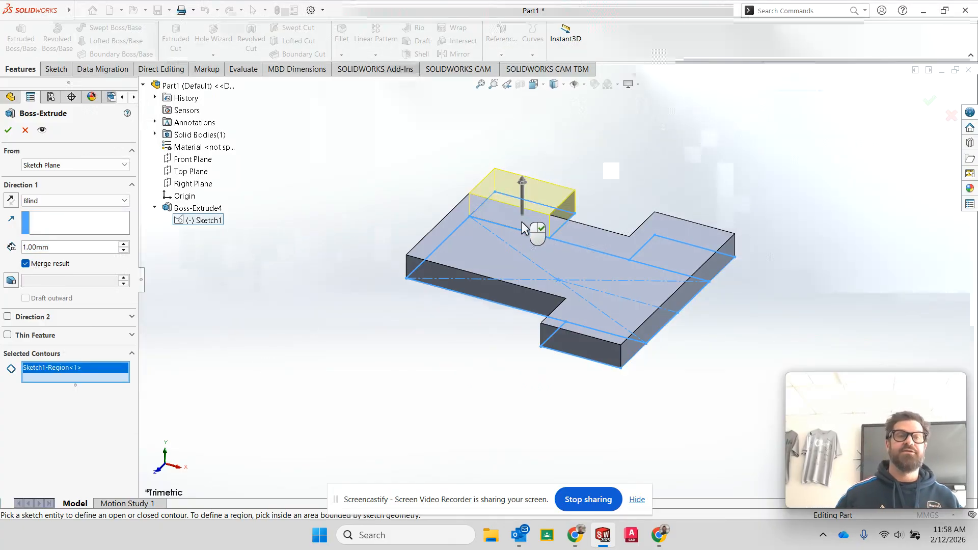
click(65, 247)
text(5)
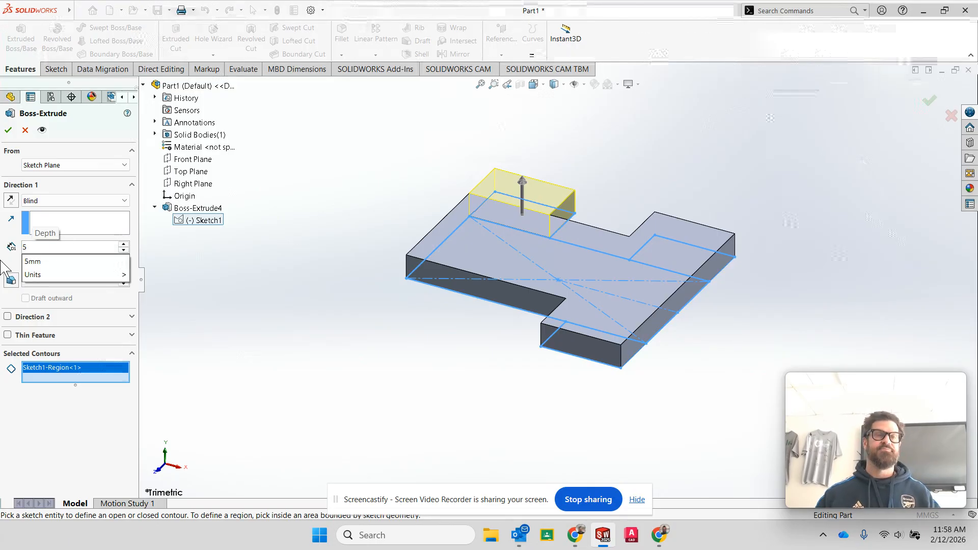
key(Return)
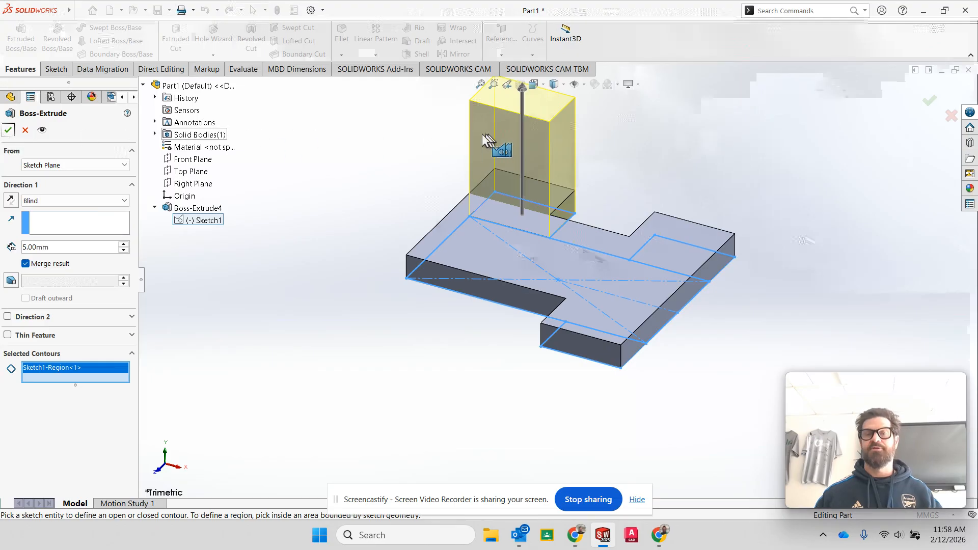
click(8, 130)
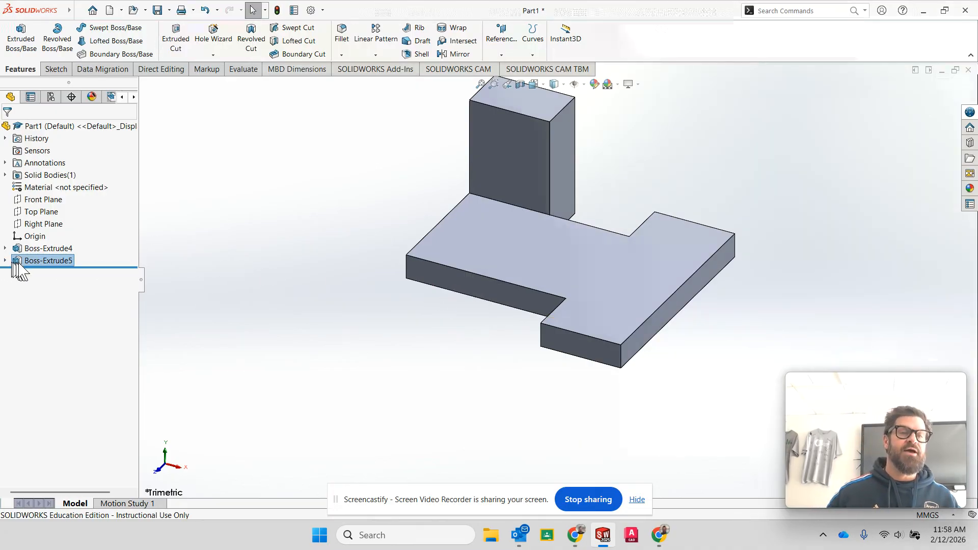
Mirror the 5 mm block feature about the Front Plane to the opposite side of the base.
click(21, 261)
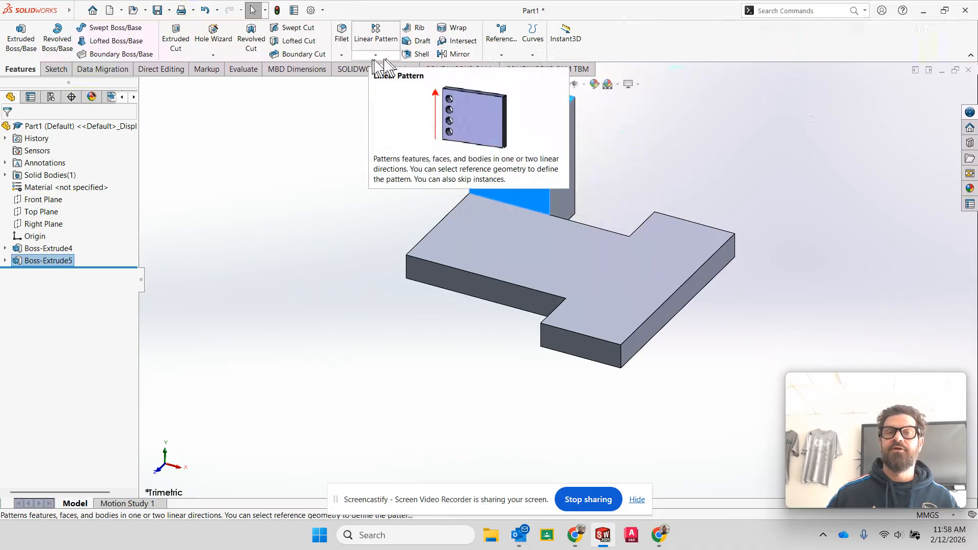
click(459, 55)
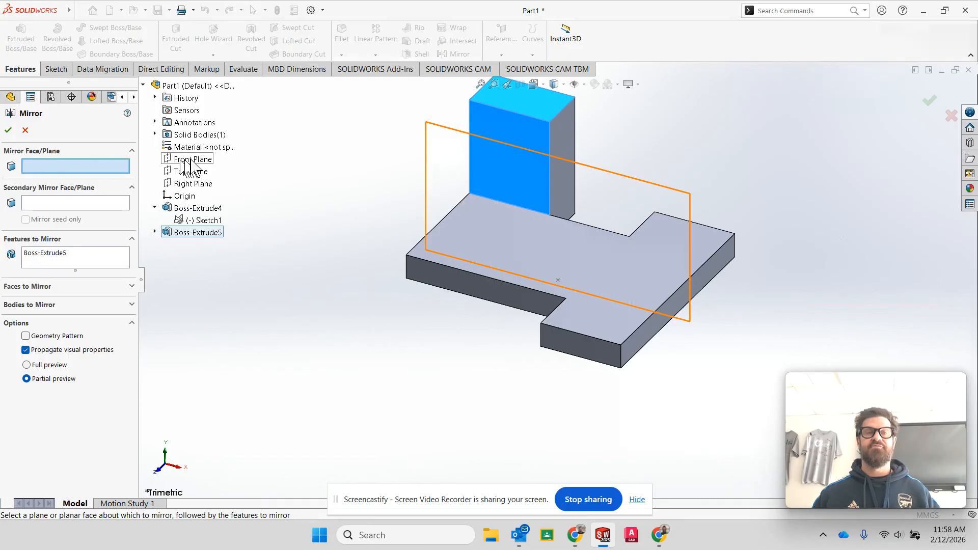
click(191, 159)
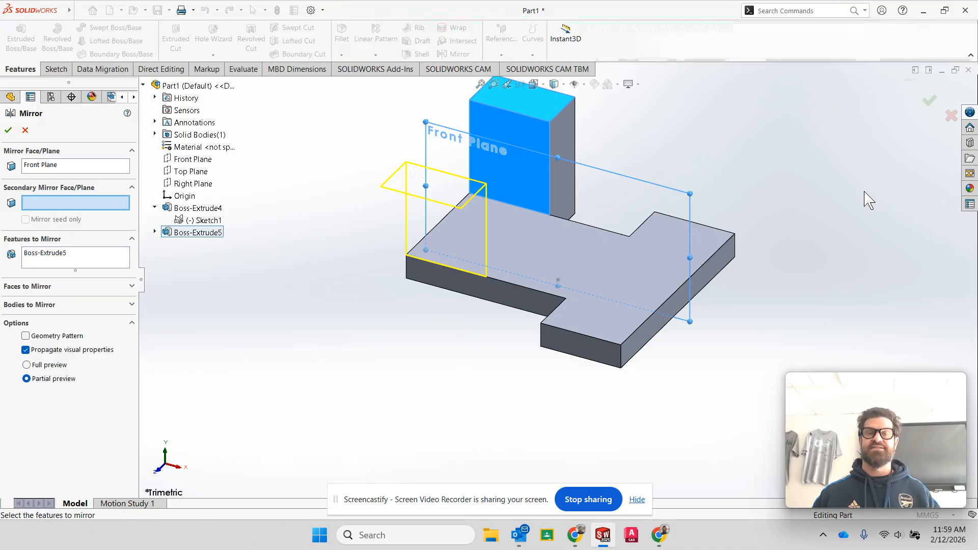
middle_drag(867, 201, 847, 192)
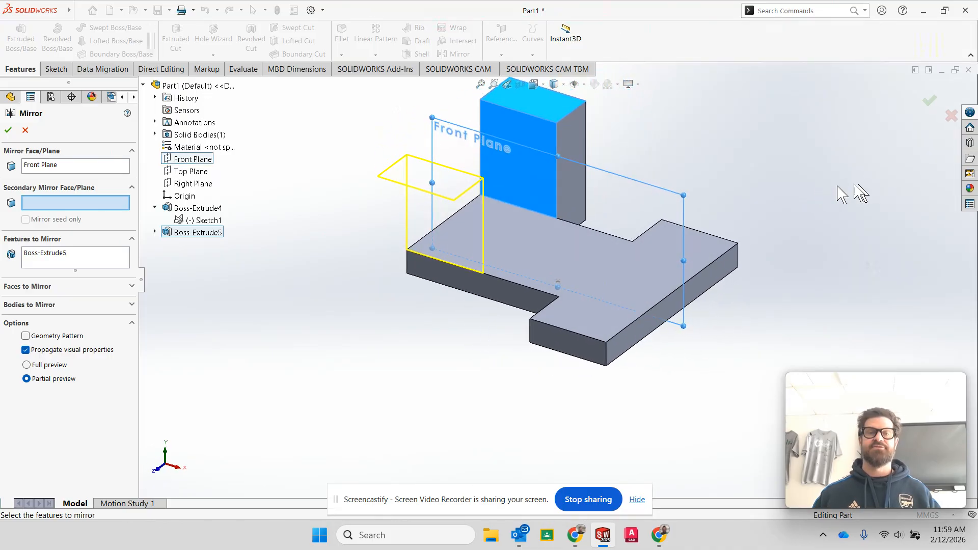
click(8, 130)
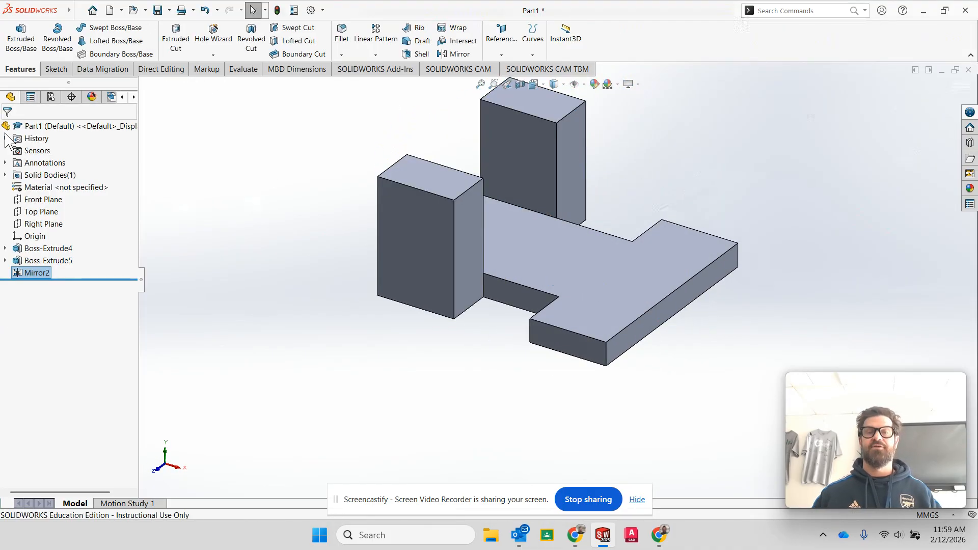
scroll(708, 158, up, 3)
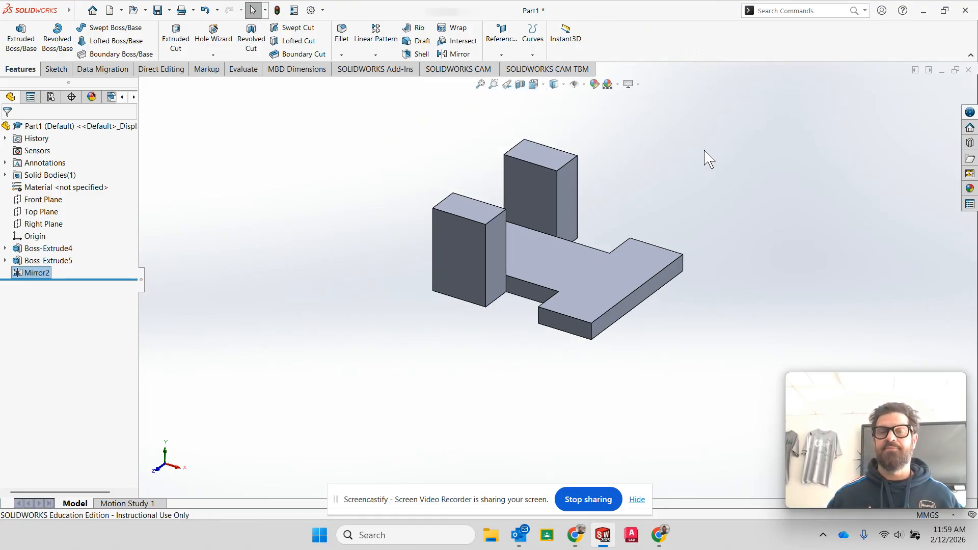